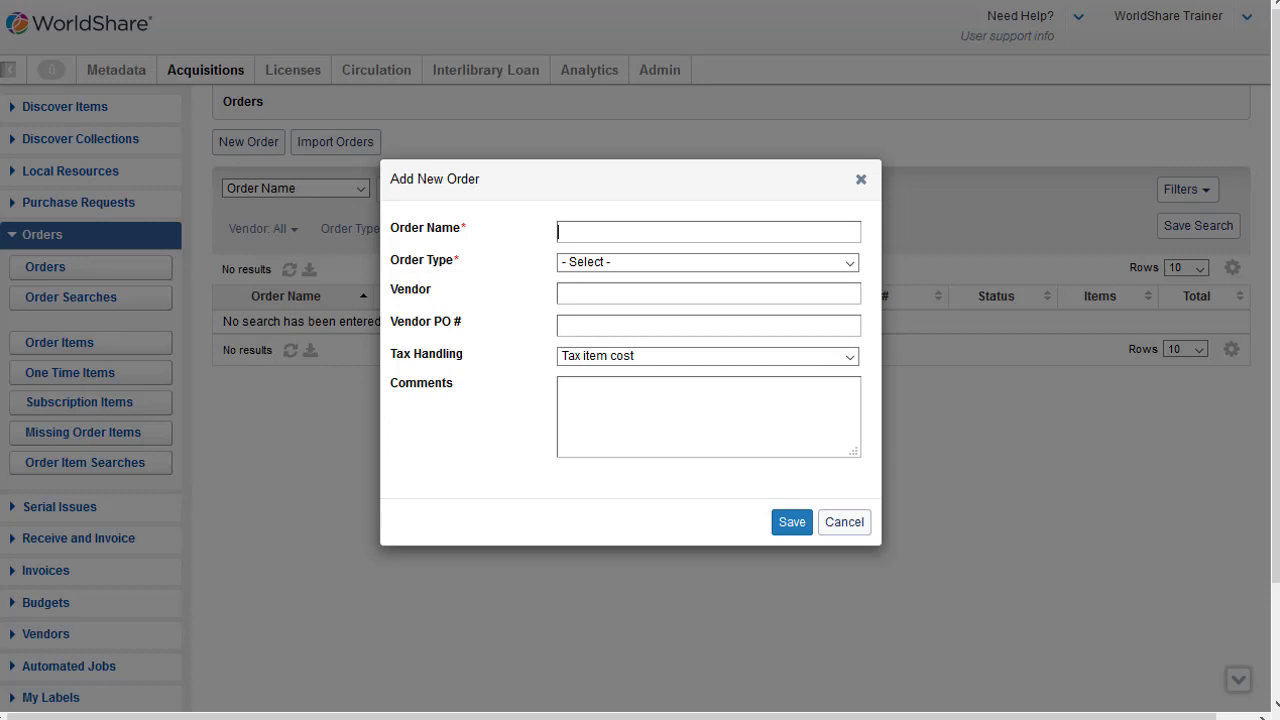
Step: Create a Standing Order named Advances in Global Change Research with Robinson's Books and More as the vendor
text(Advances in Global Change Research)
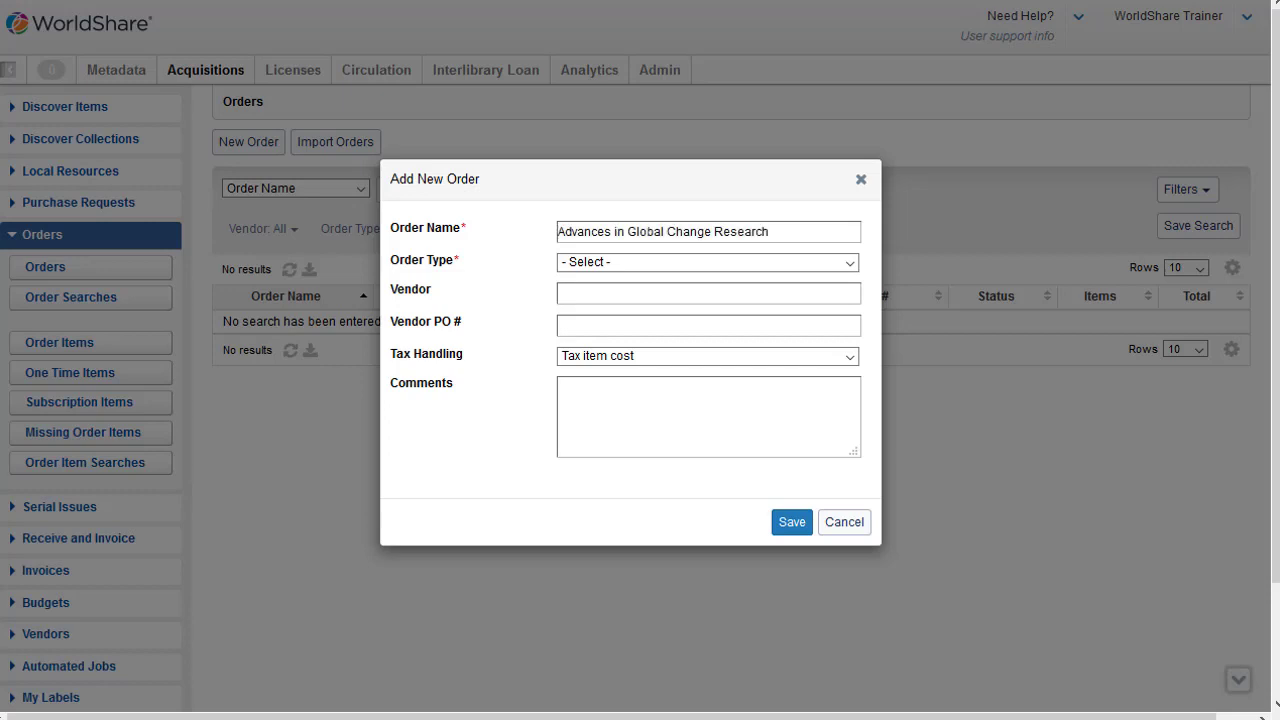
click(850, 263)
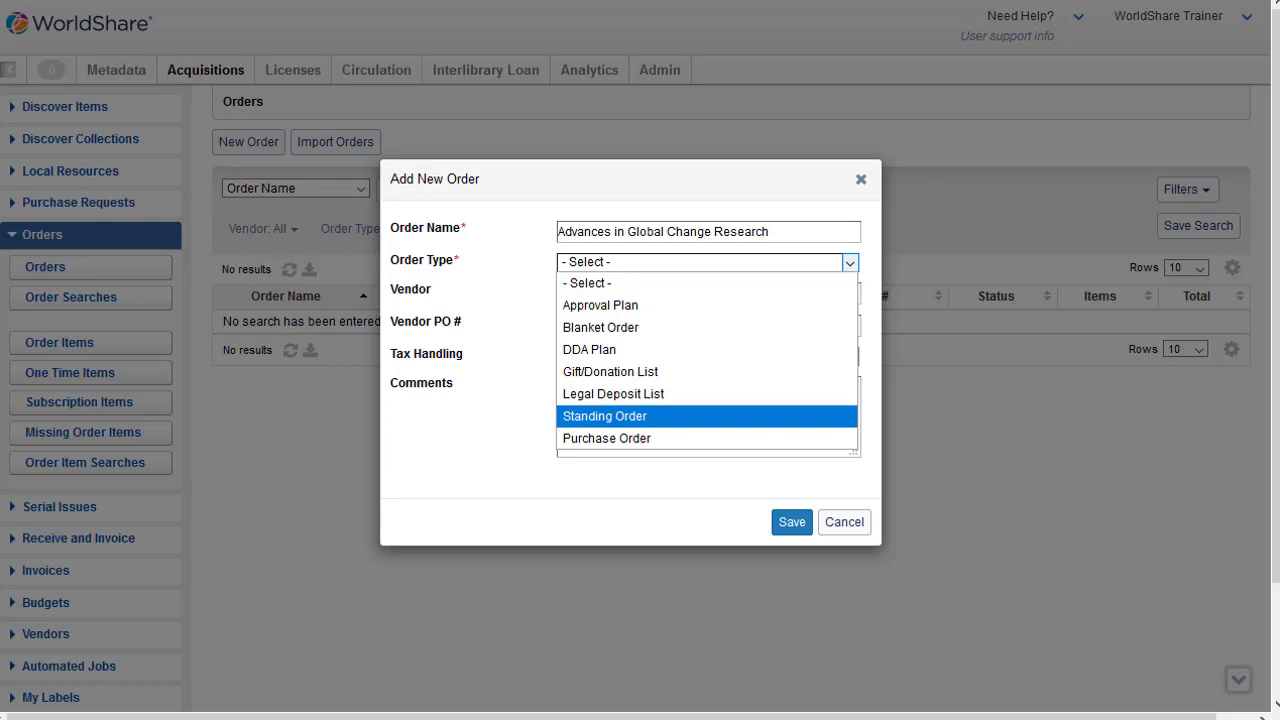
click(605, 416)
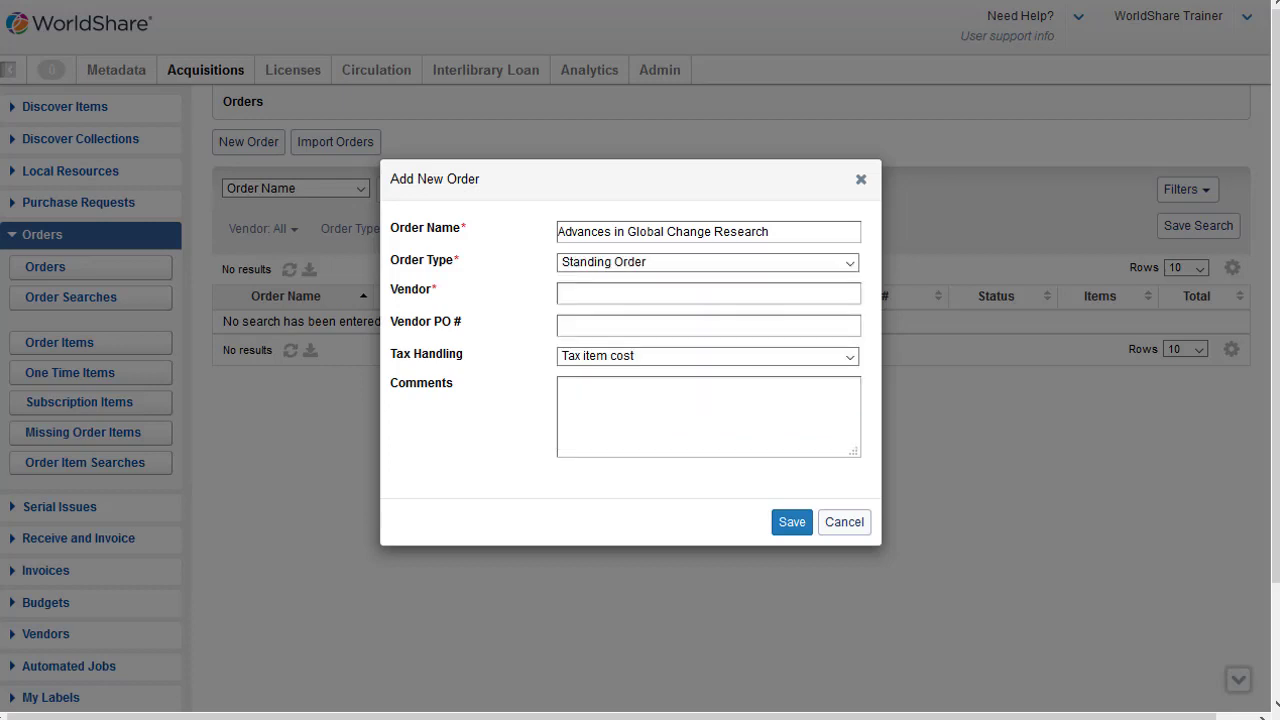
text(Ro)
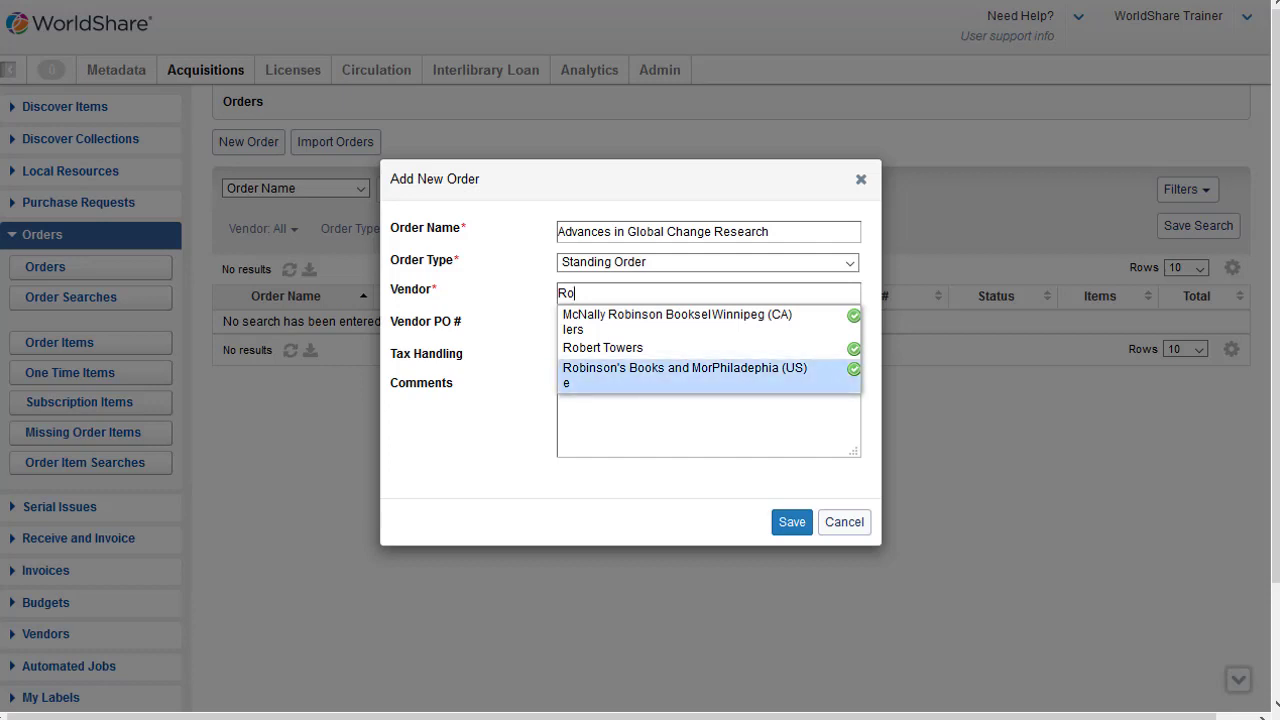
key(Return)
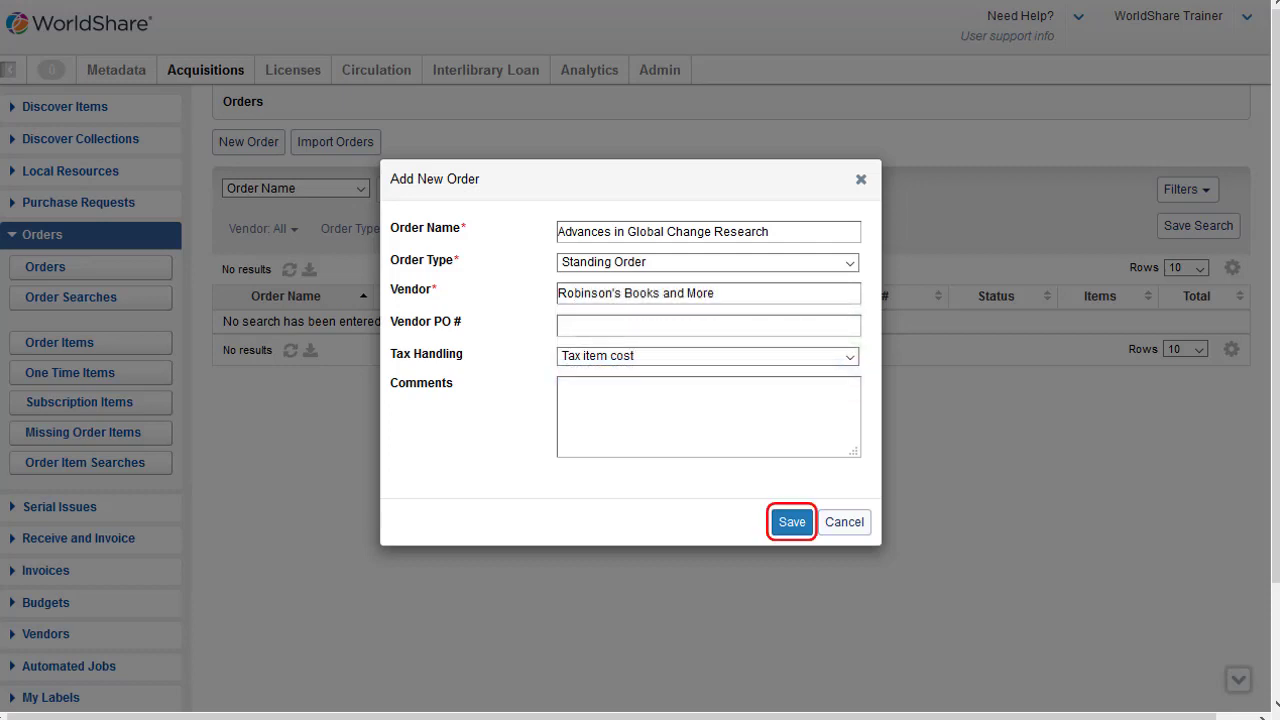
click(792, 522)
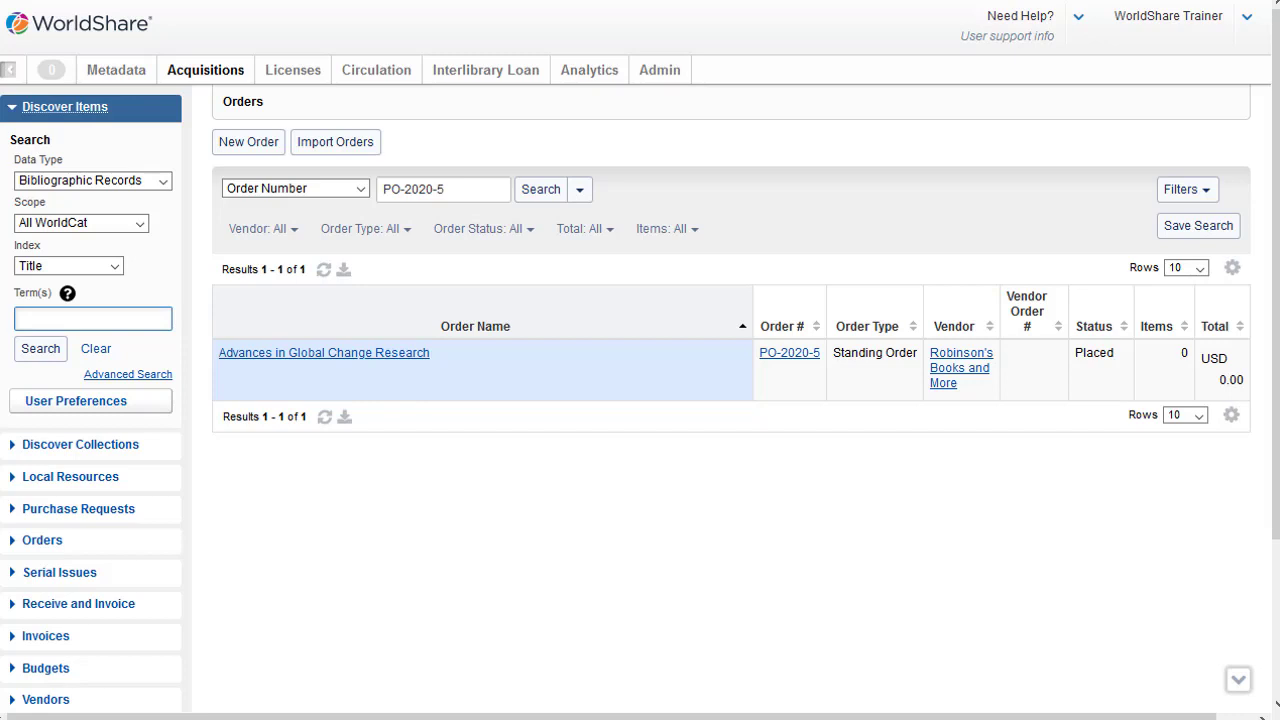
click(114, 266)
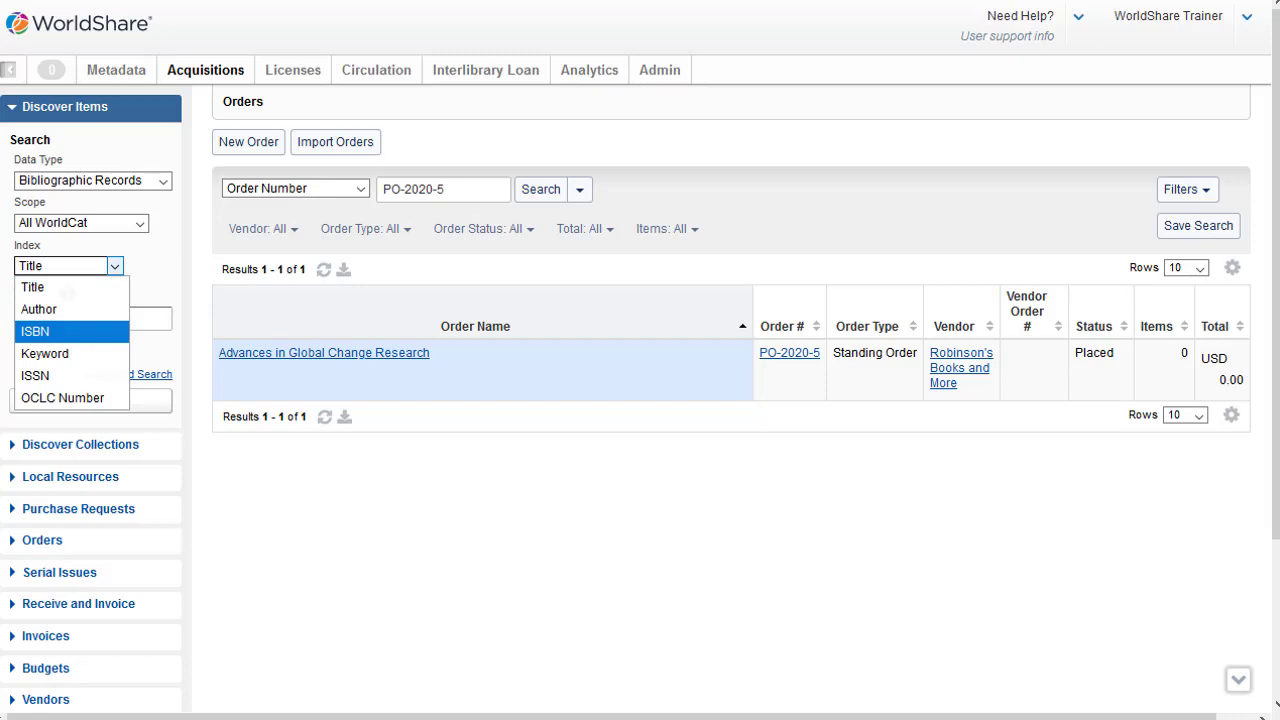
key(Return)
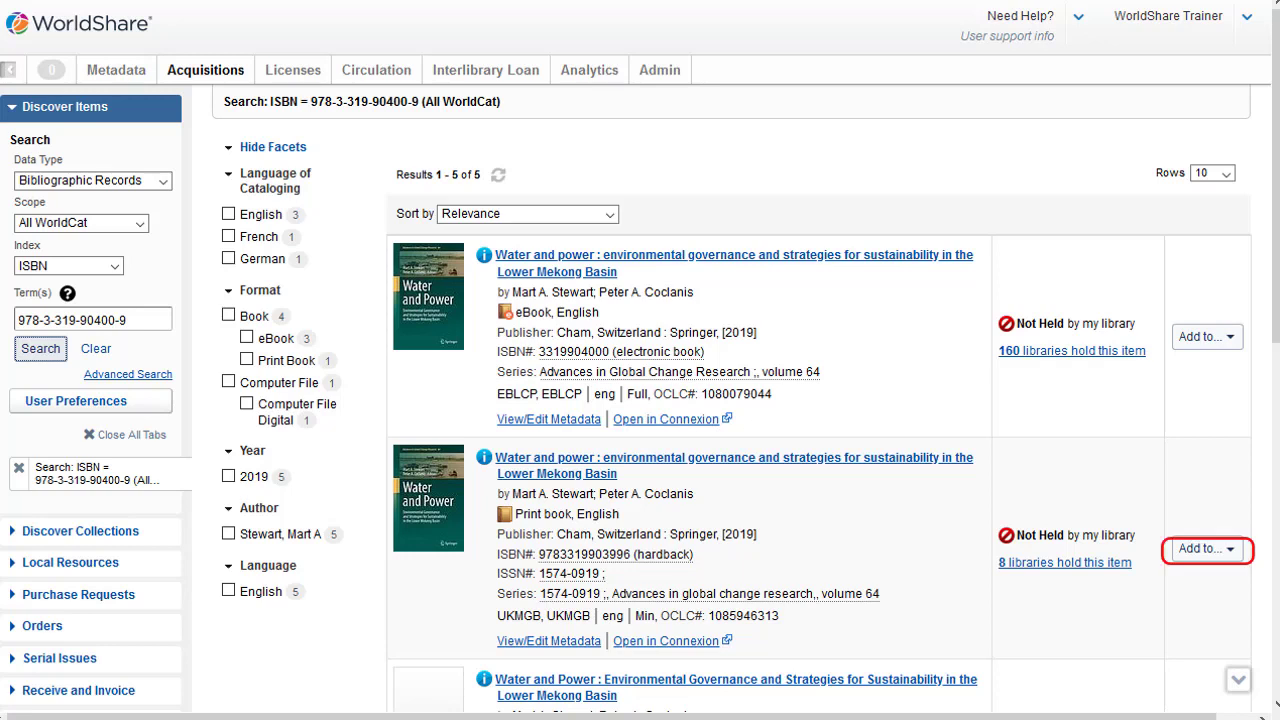
click(1207, 549)
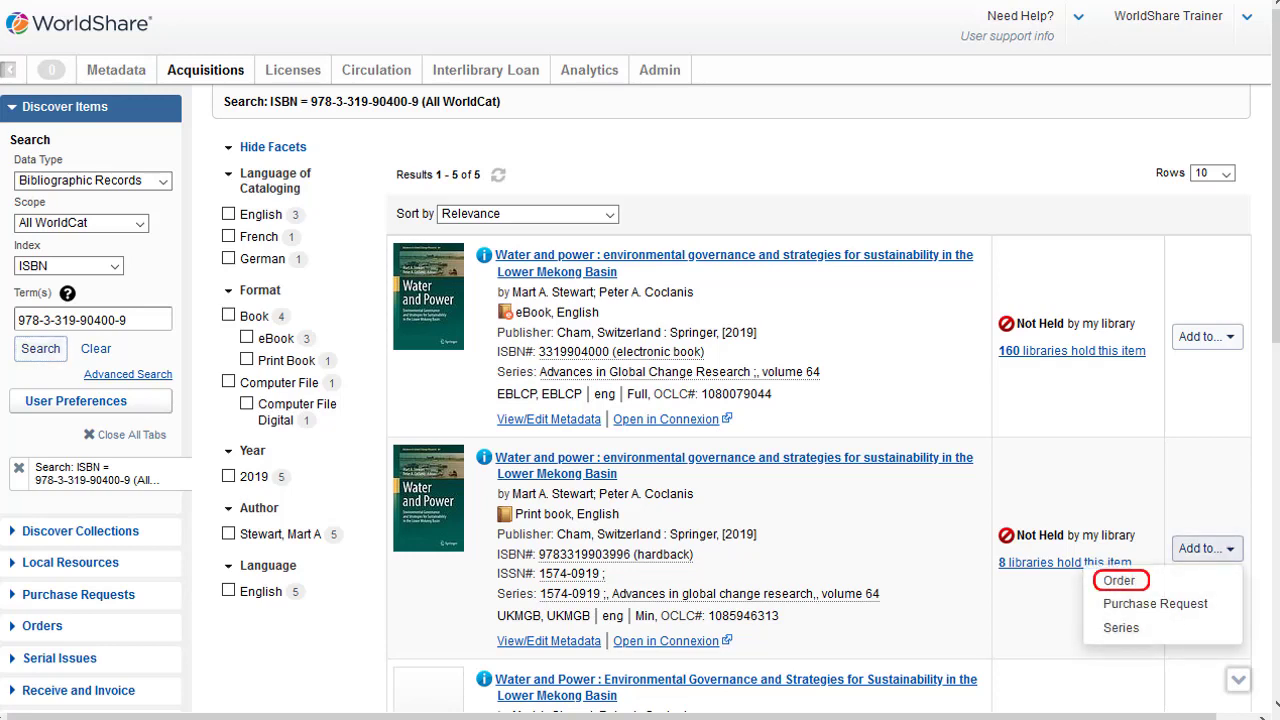
click(1119, 581)
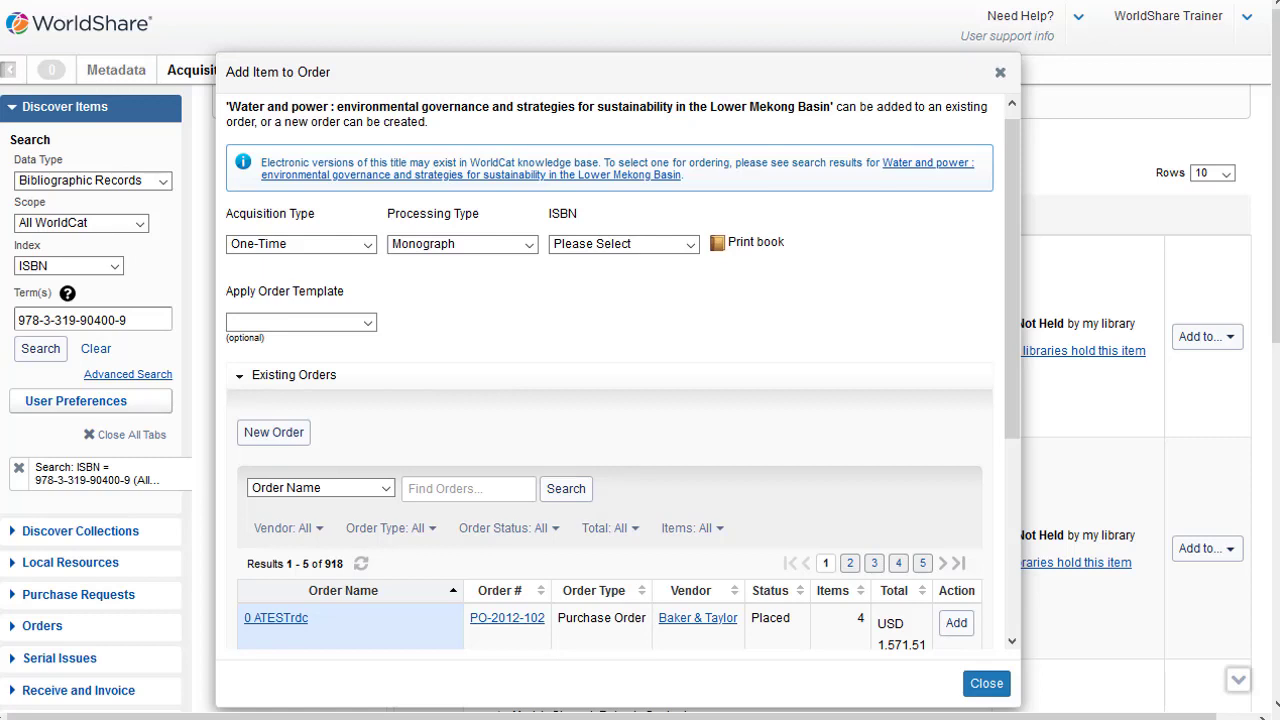
Step: Search existing orders by name for "advances in global" and apply the WMS Training 2019 order template to the item
text(advances in global)
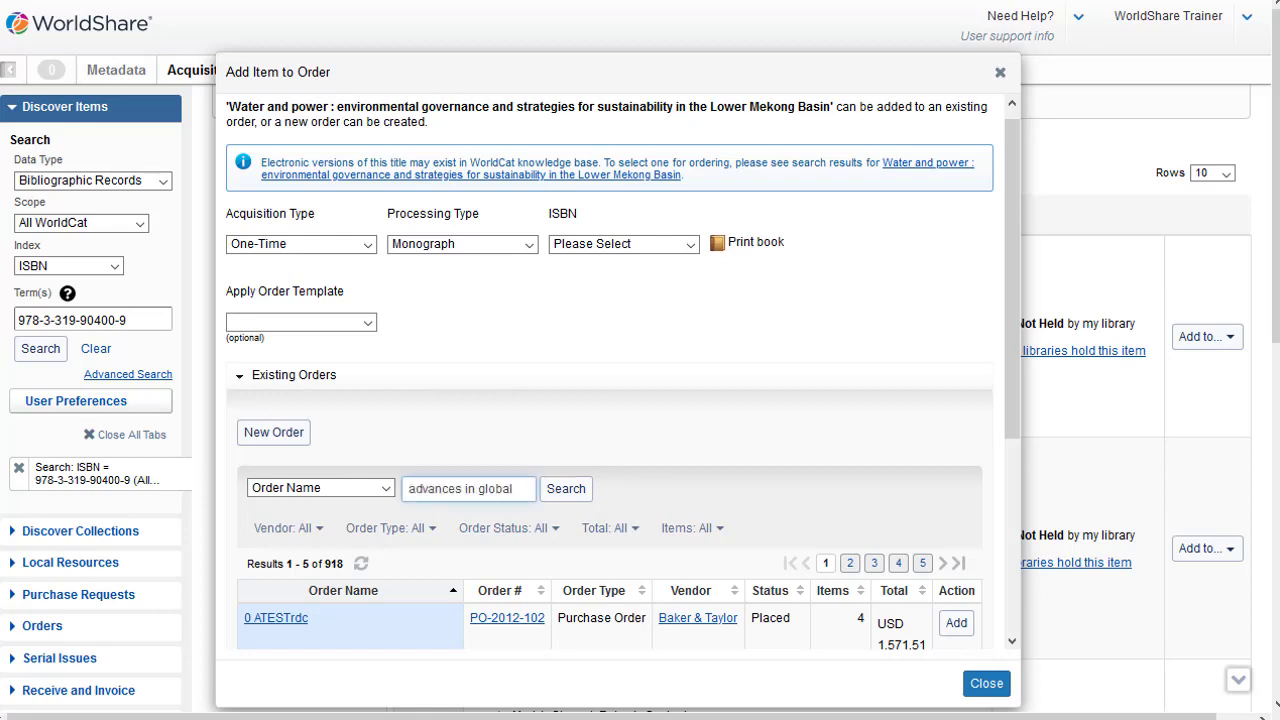
key(Return)
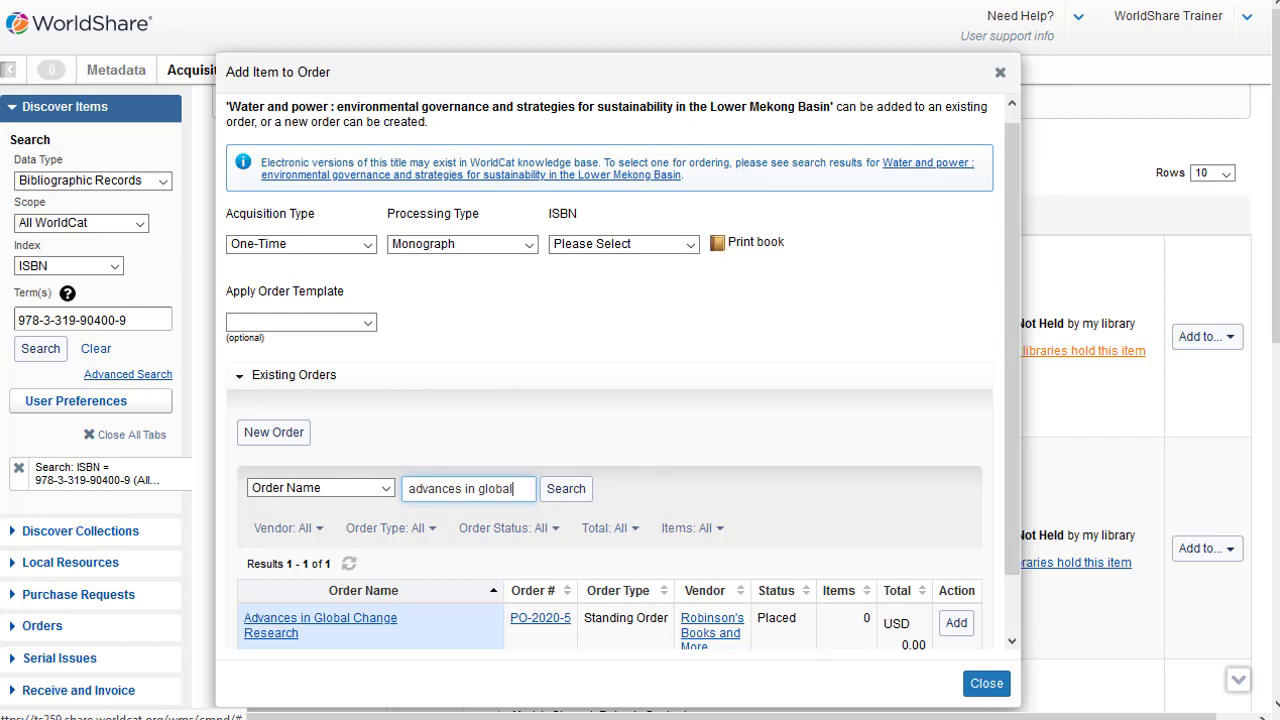
click(301, 322)
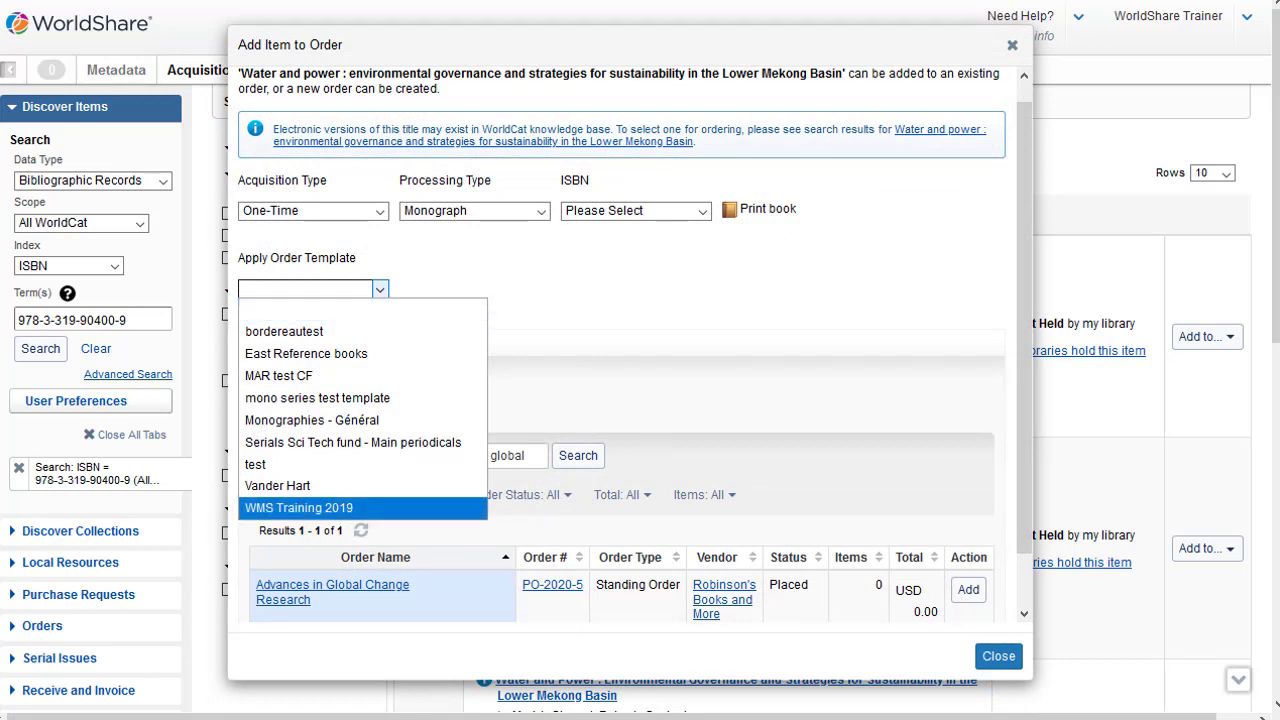
click(299, 507)
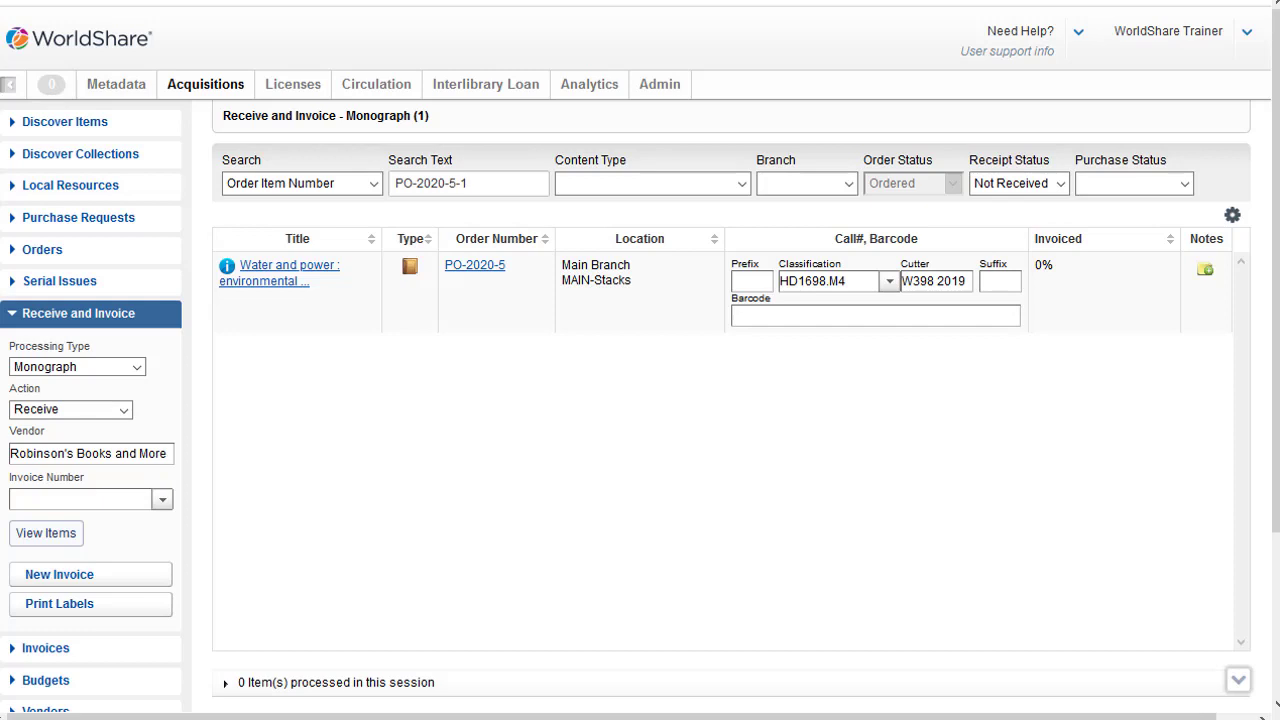
Step: Set the processing action to Receive & Invoice and create invoice 04132020 for the vendor Robinson's Books and More
click(123, 409)
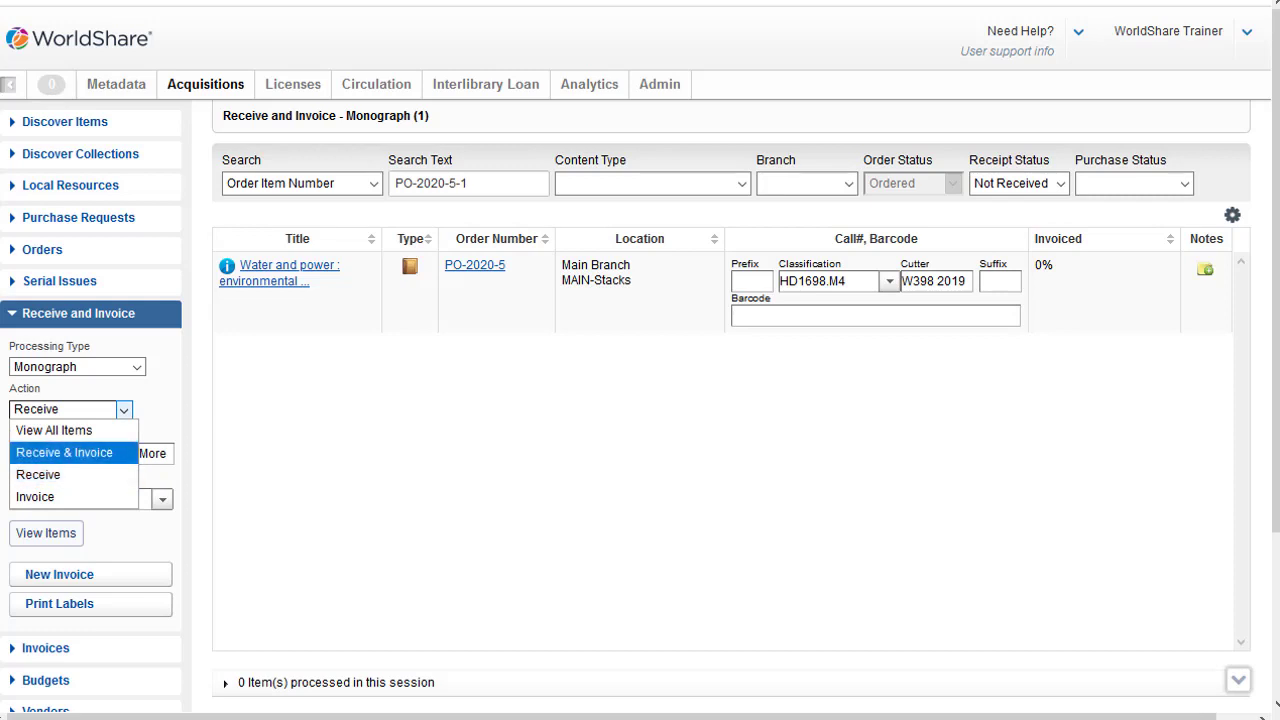
click(64, 452)
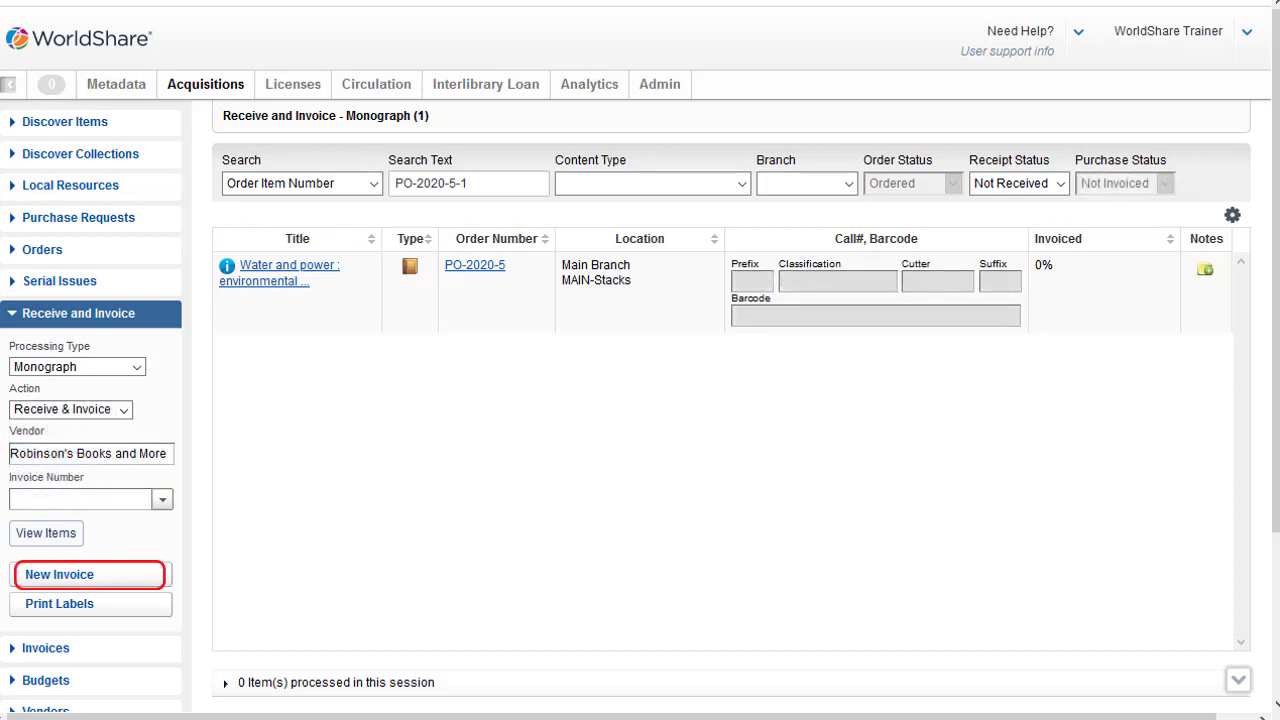
click(90, 575)
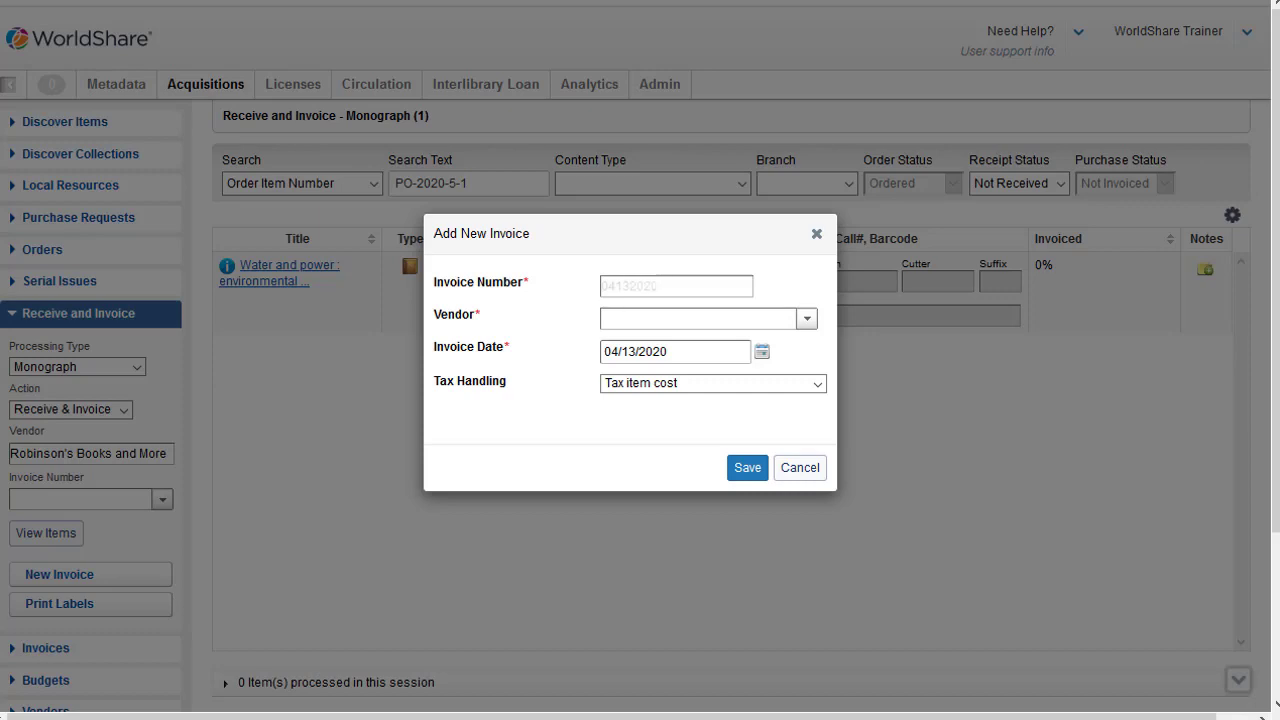
text(04132020)
key(Tab)
text(Ro)
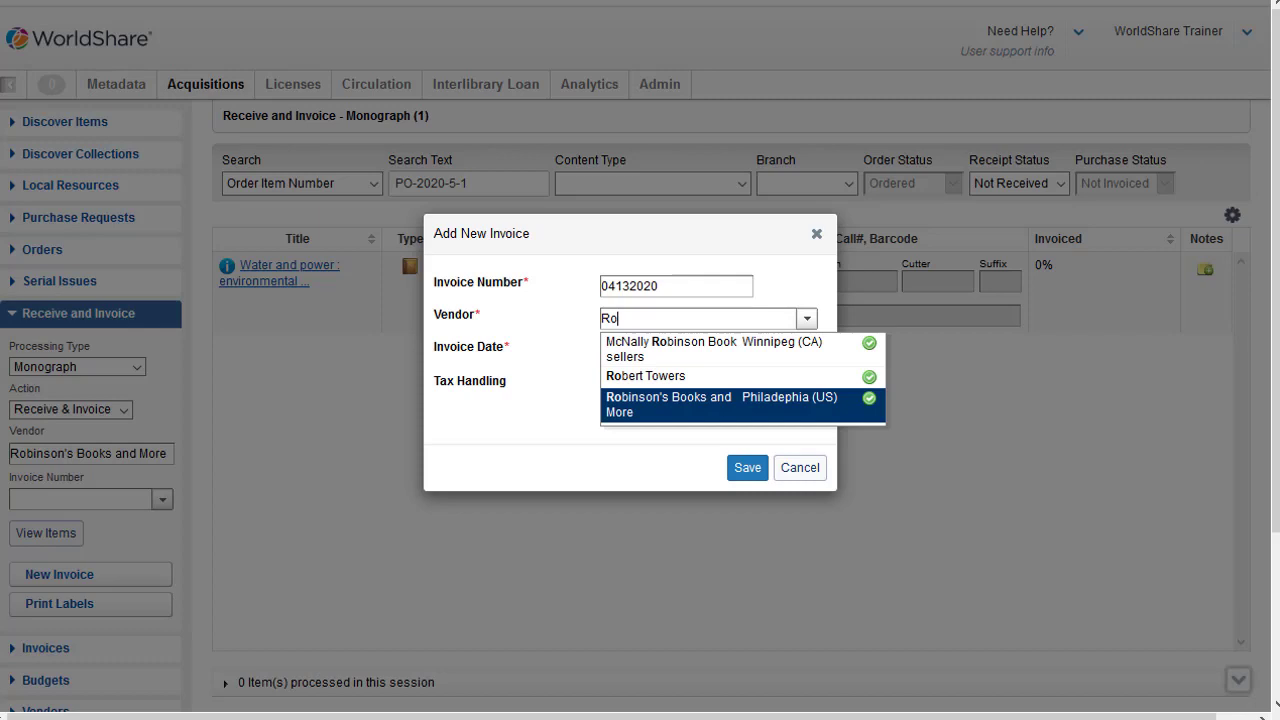
key(Return)
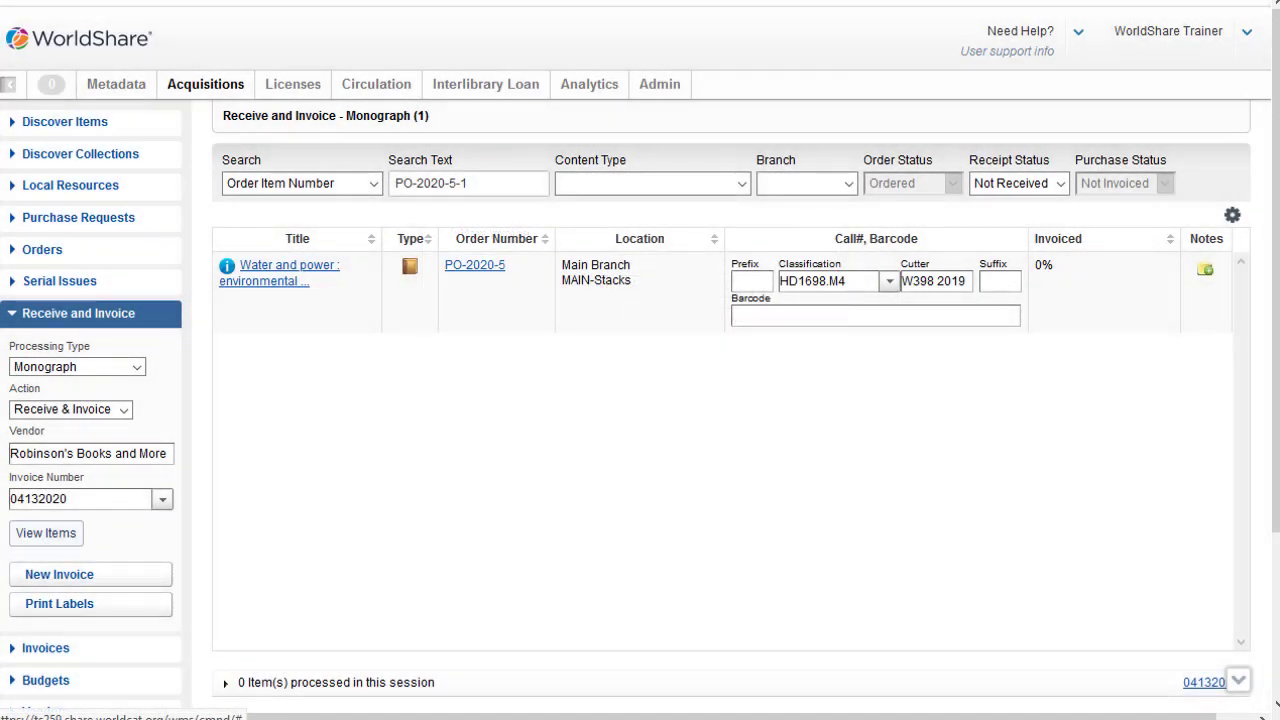
text(234542543534535)
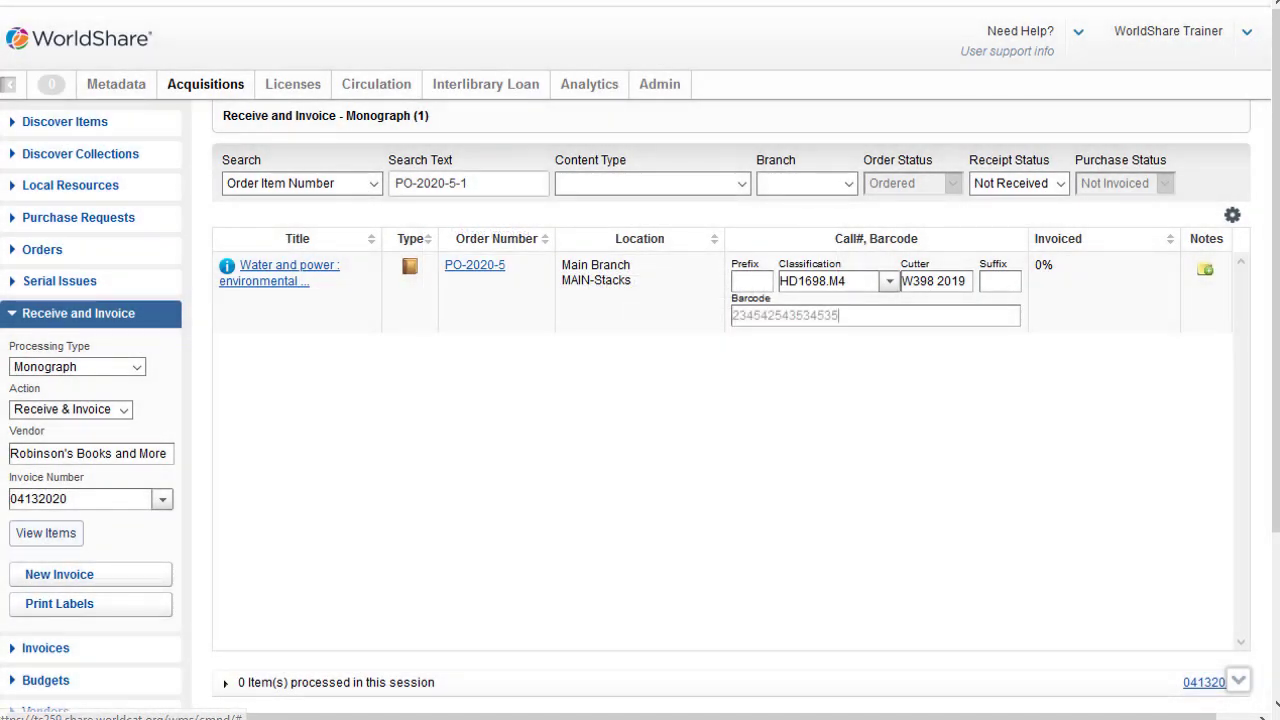
key(Return)
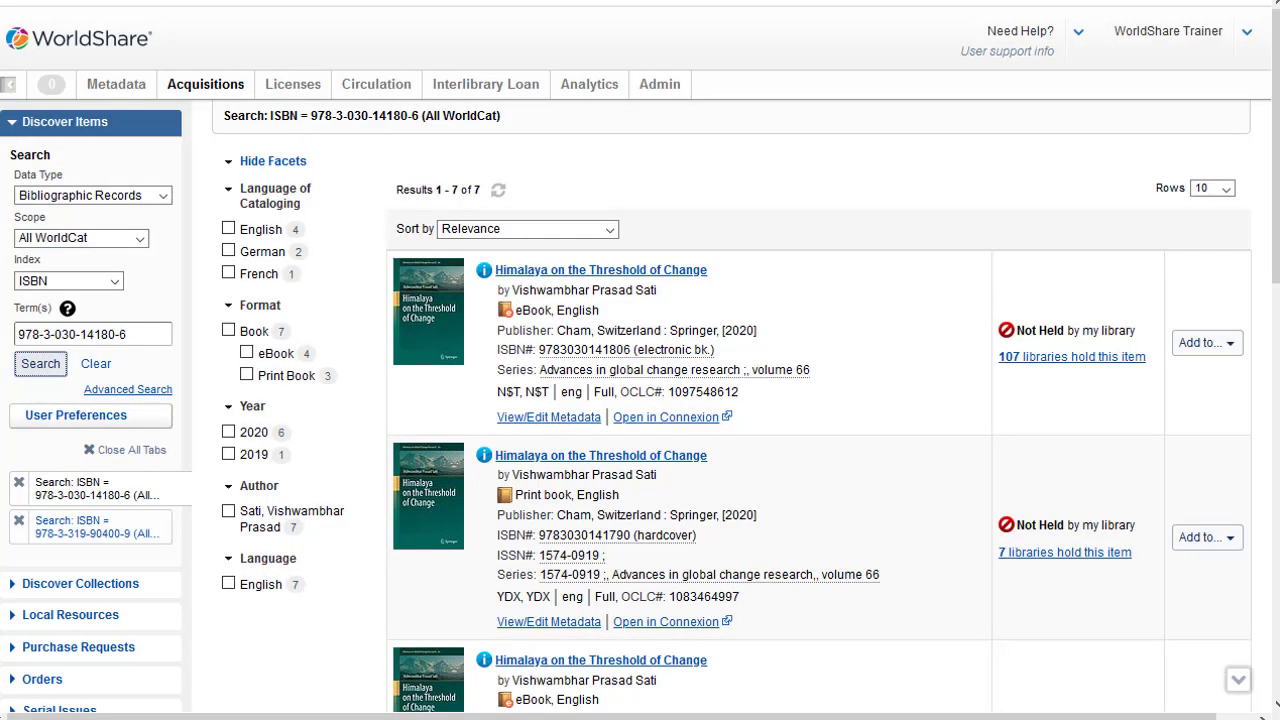
Step: Start adding the hardcover print book Himalaya on the Threshold of Change to an order
click(1206, 538)
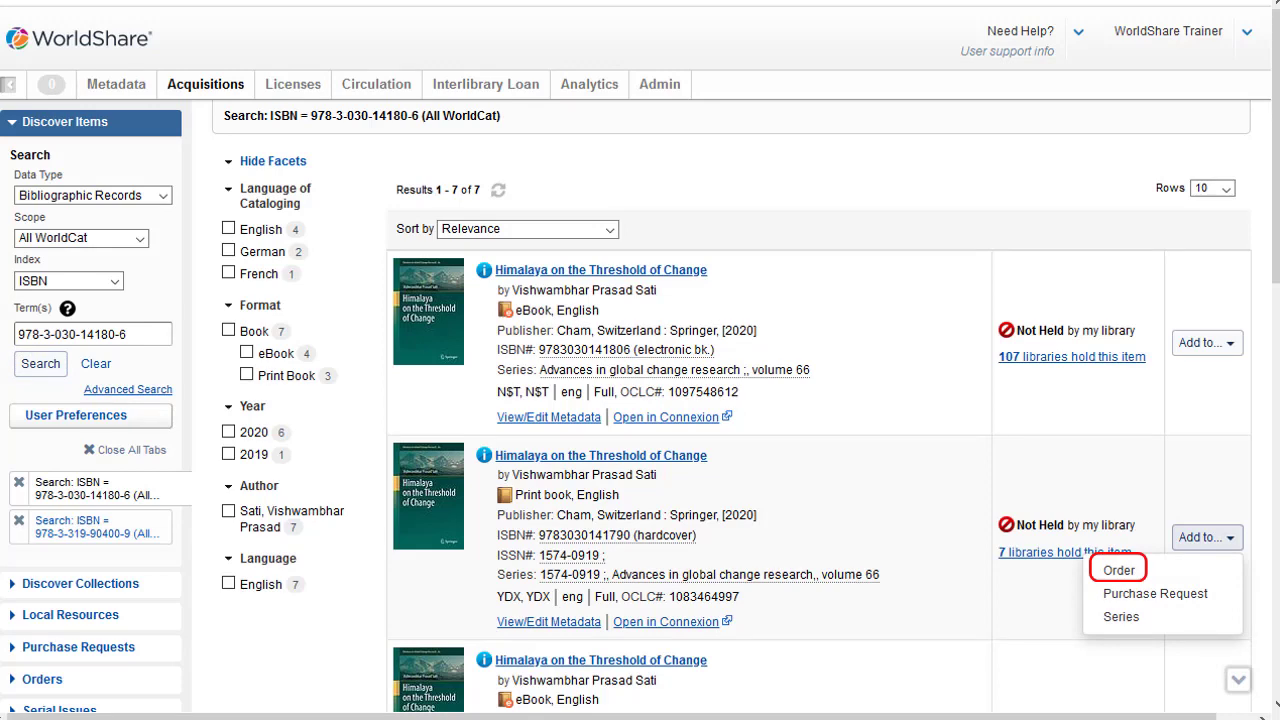
click(1119, 570)
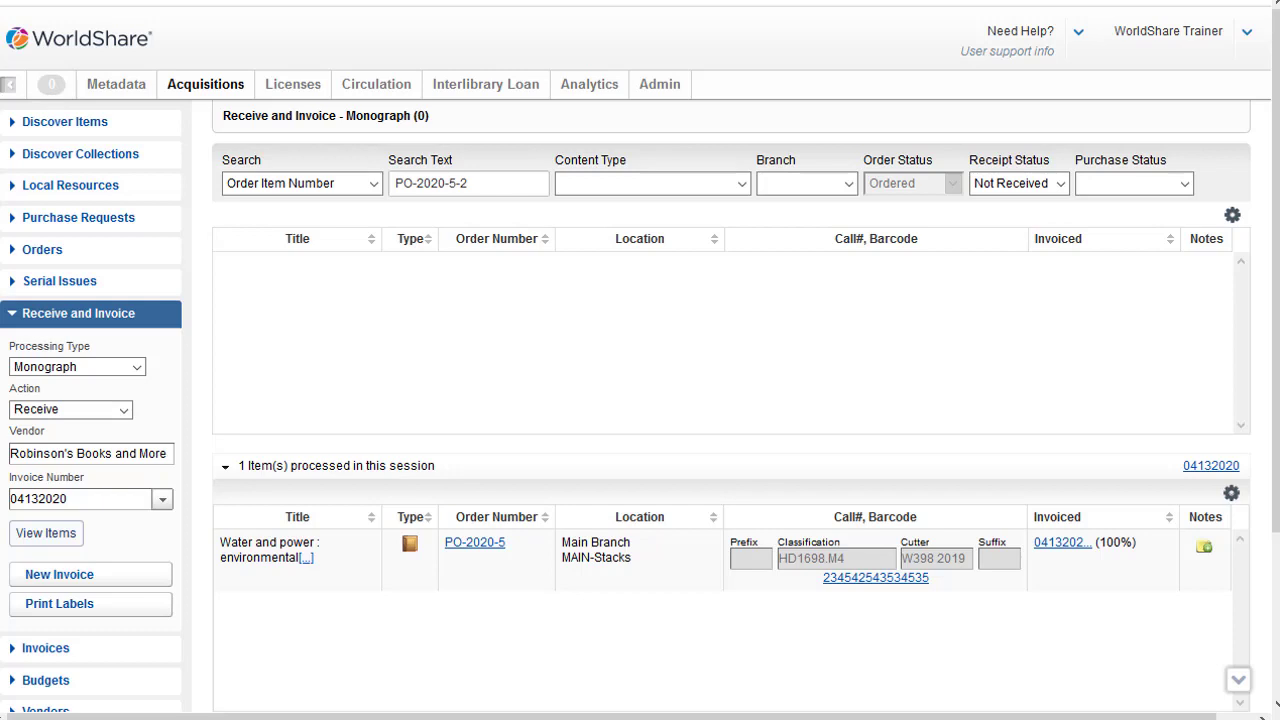
key(alt+Down)
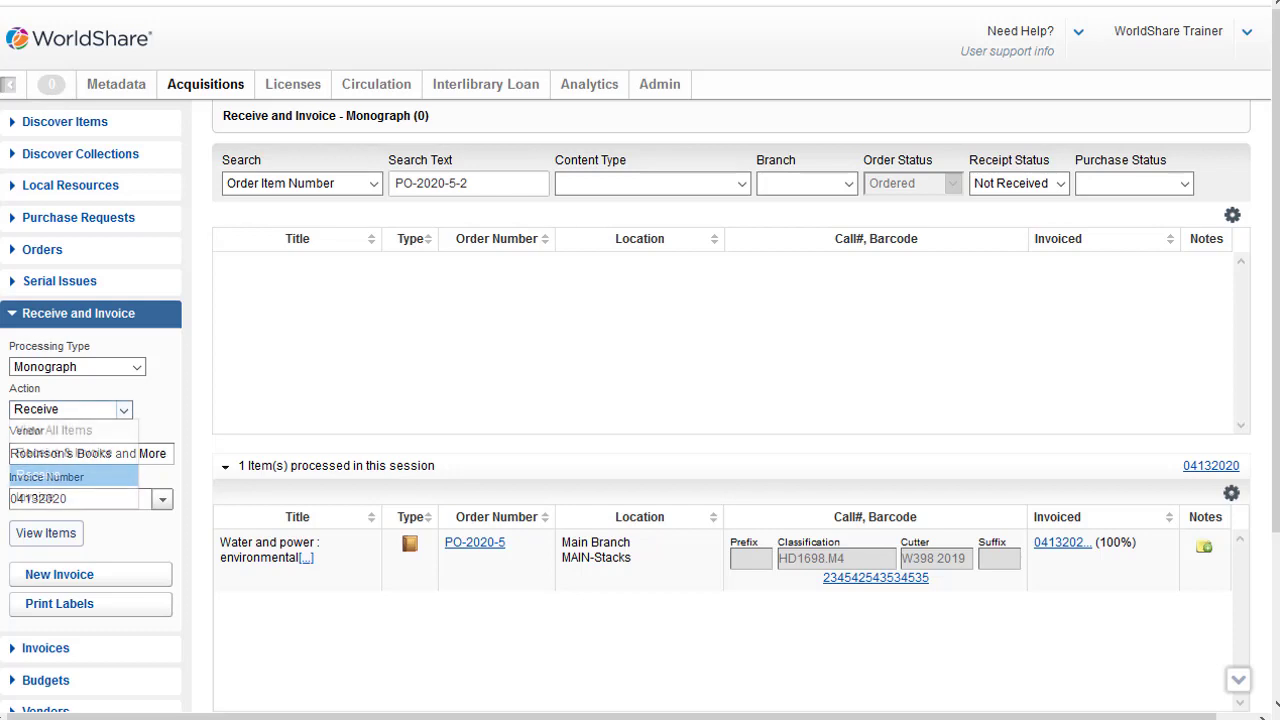
key(Up)
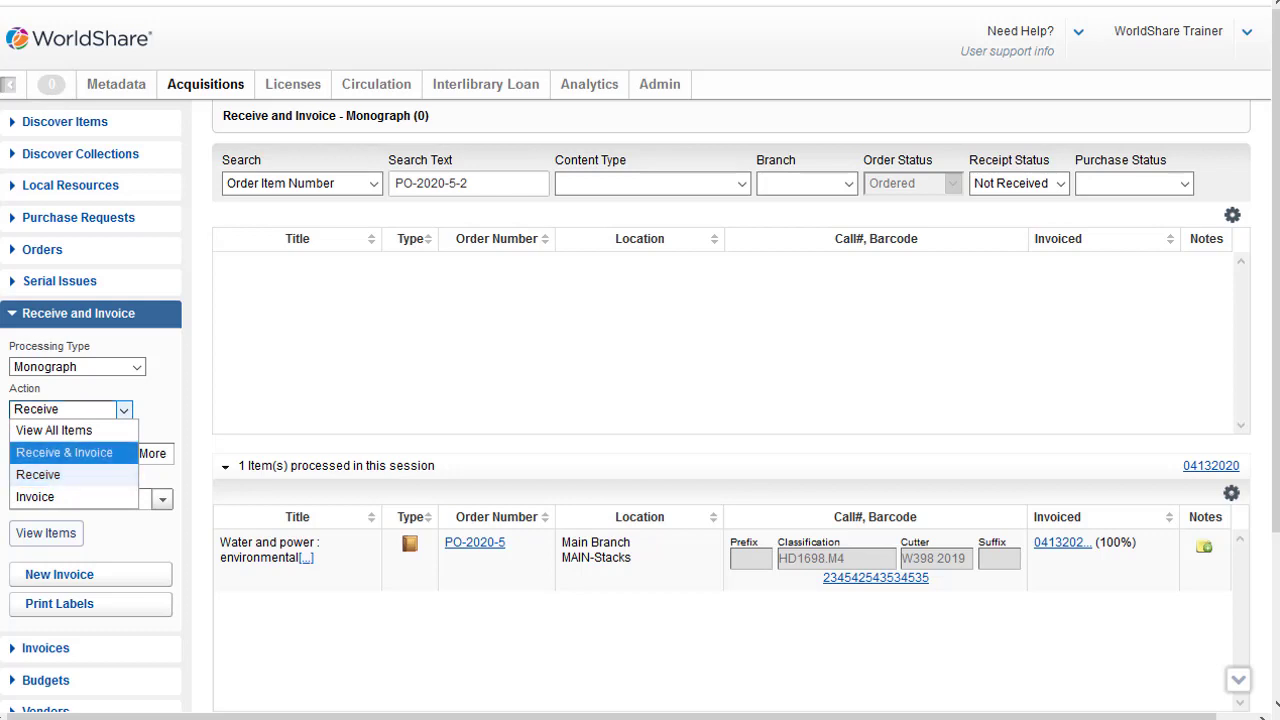
key(Return)
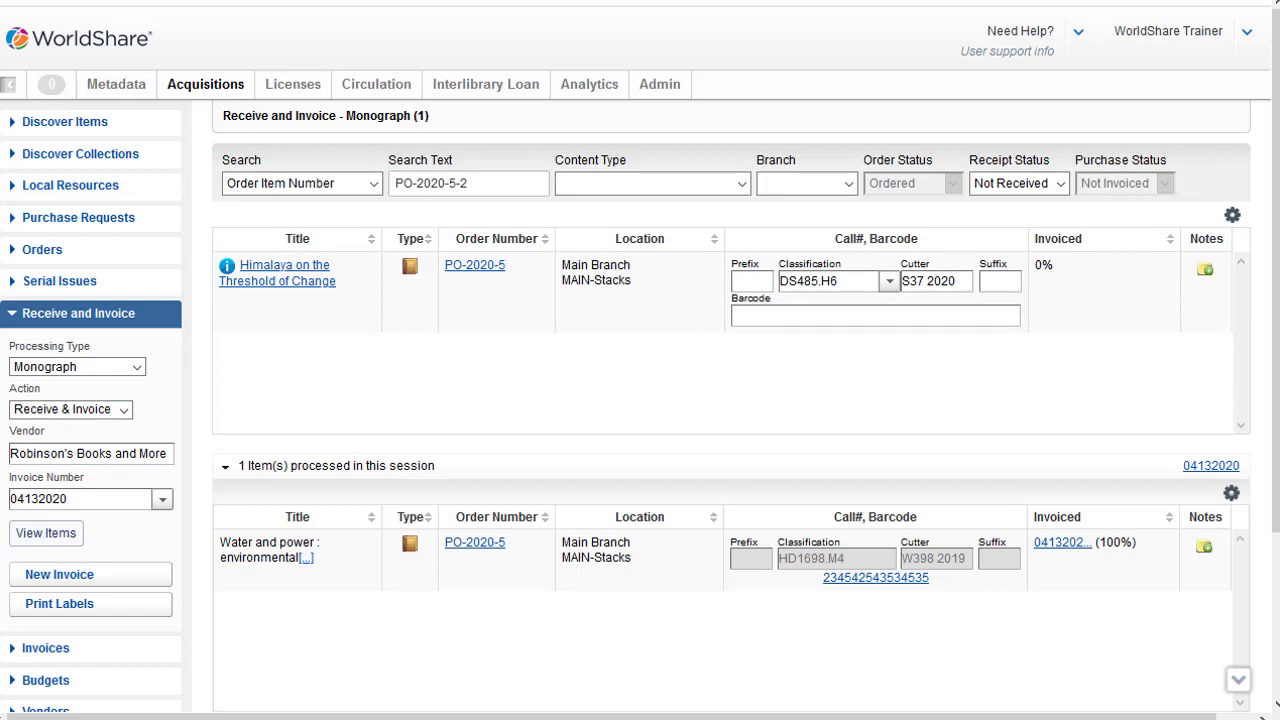
text(312435432543543)
key(Return)
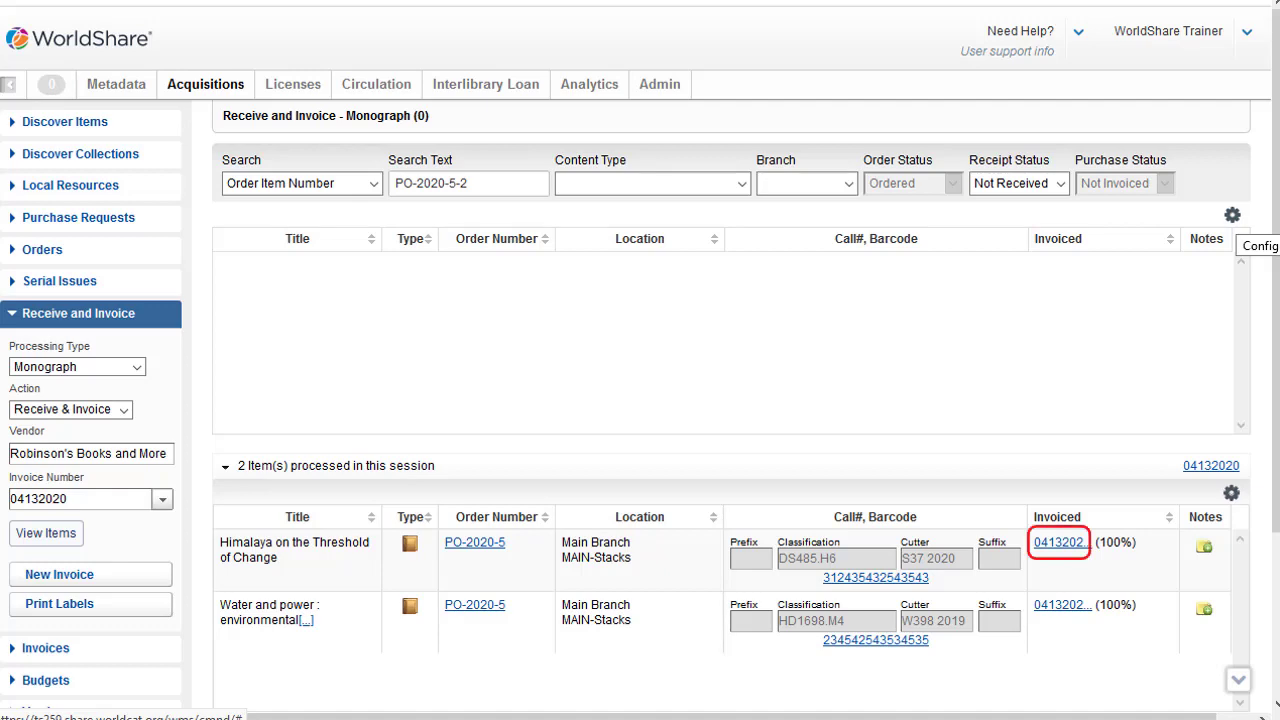
Step: Set the unit price of both items on invoice 04132020 to 40.00 and pay the invoice
click(1058, 542)
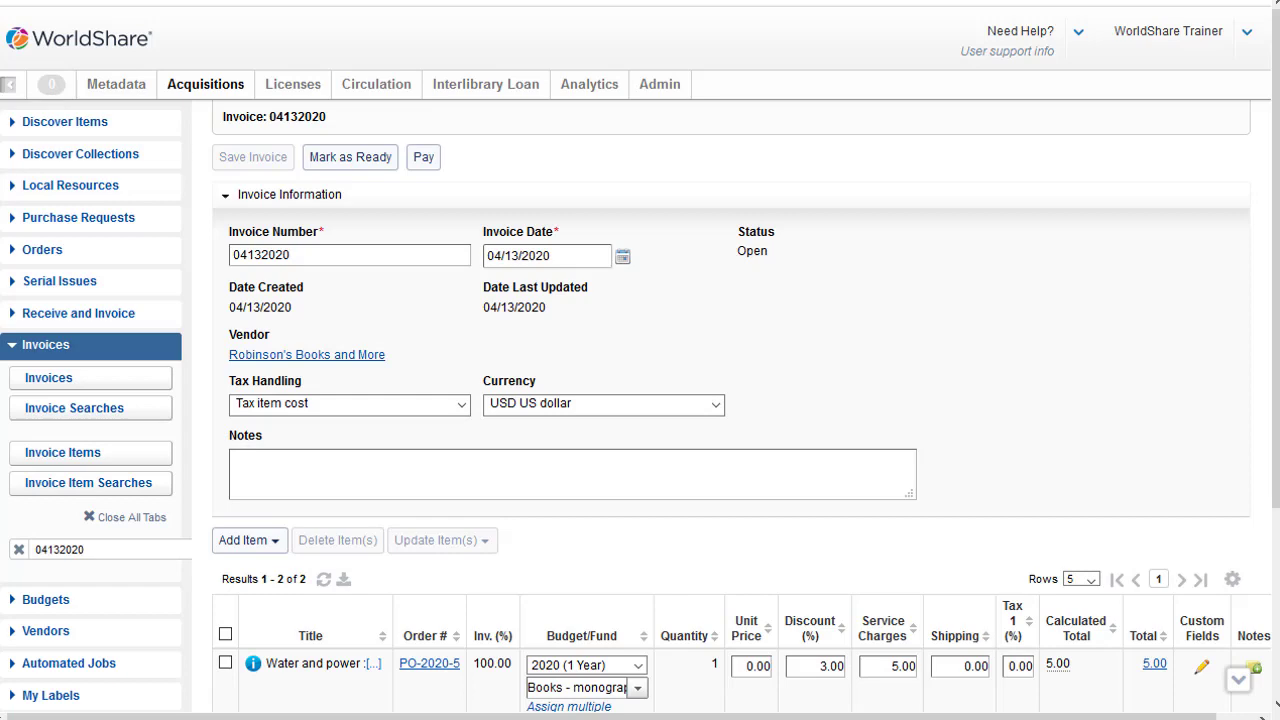
scroll(640, 400, down, 3)
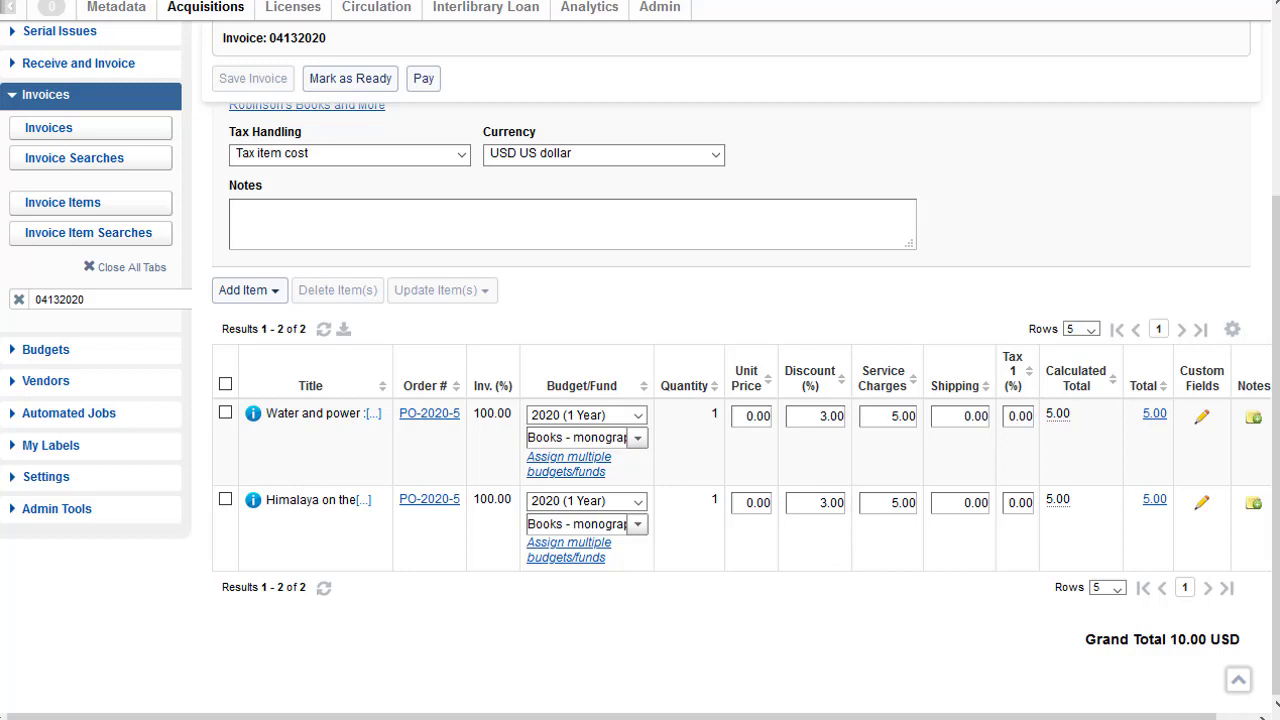
text(4)
click(739, 502)
text(4)
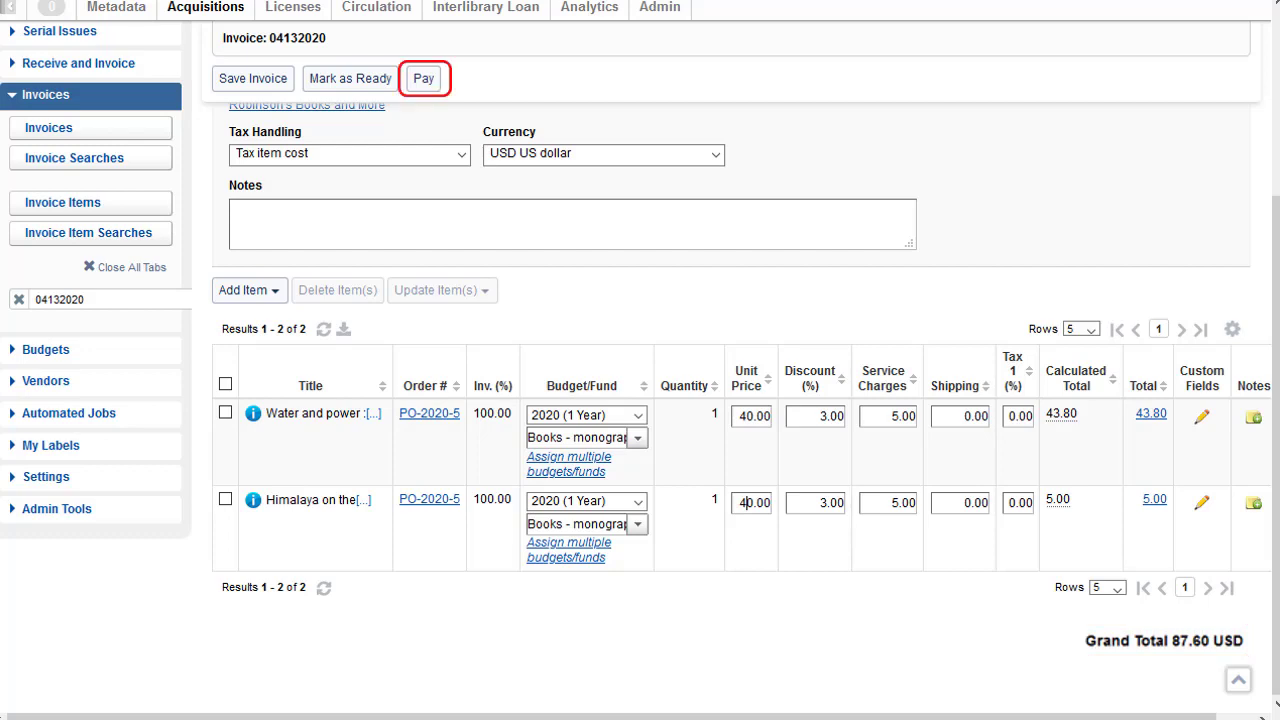
click(424, 78)
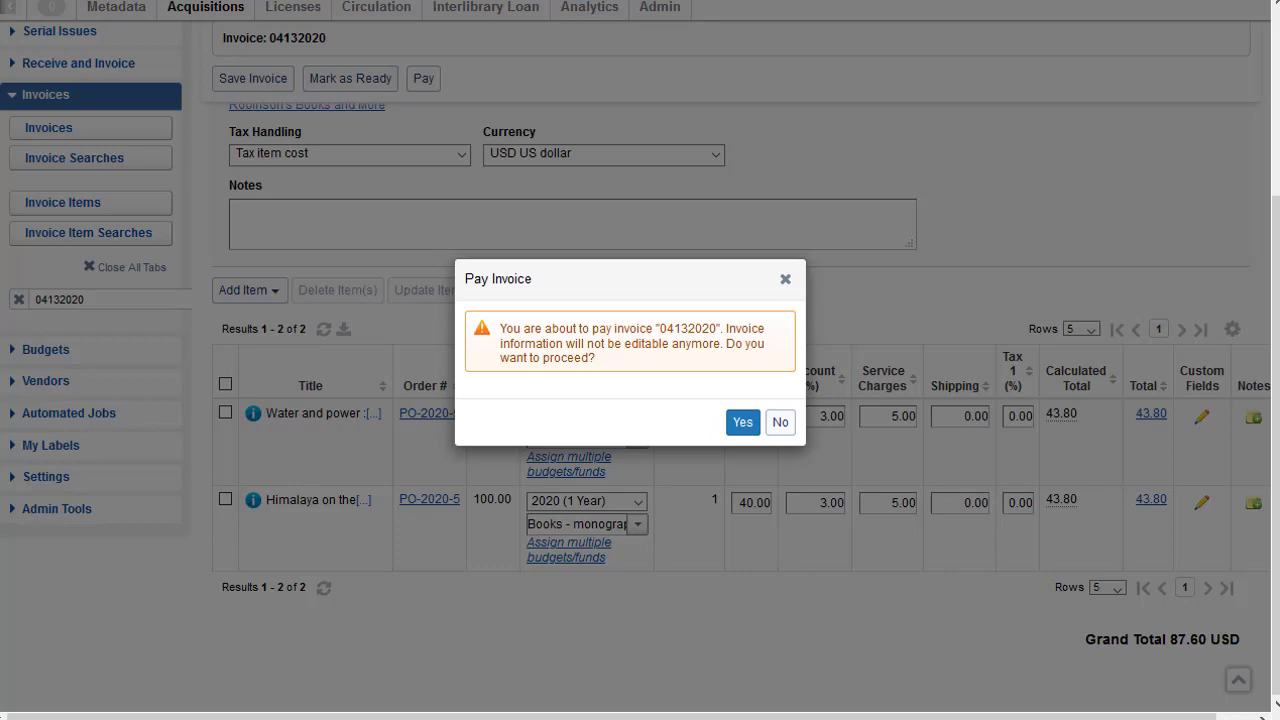
key(Return)
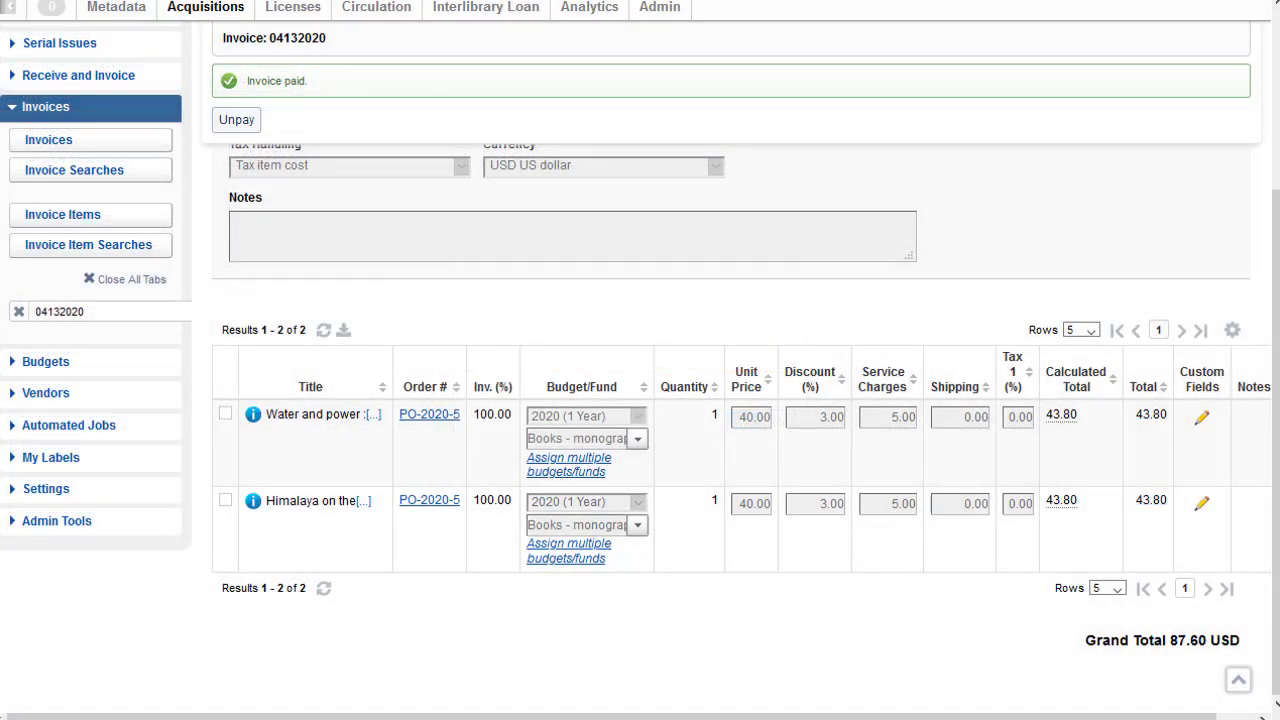